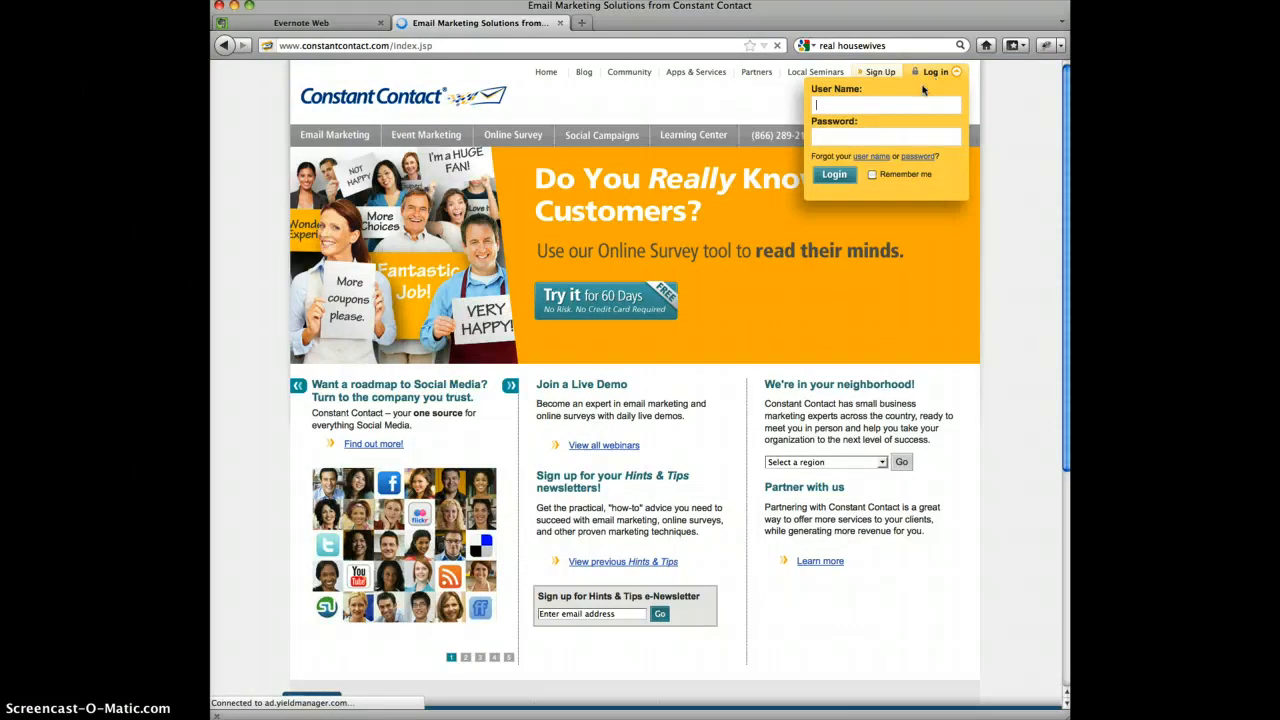
Log in to Constant Contact with the account user name and password
click(909, 105)
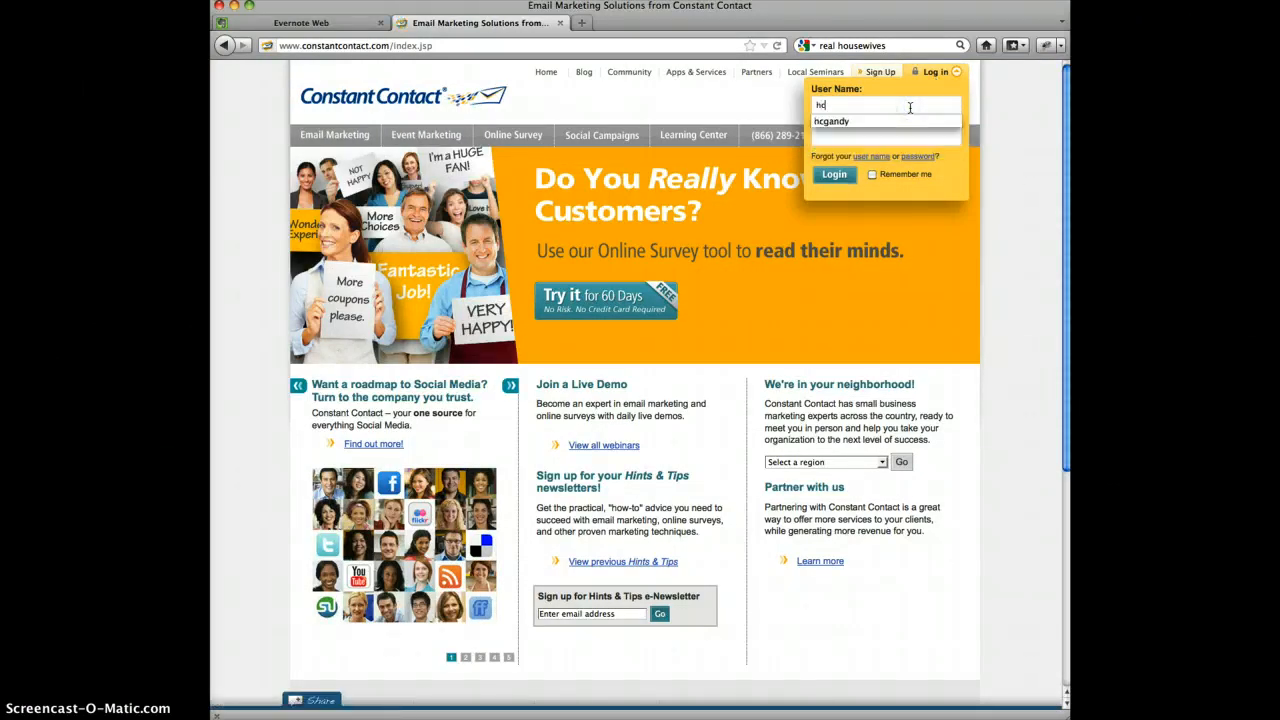
key(Tab)
text(********)
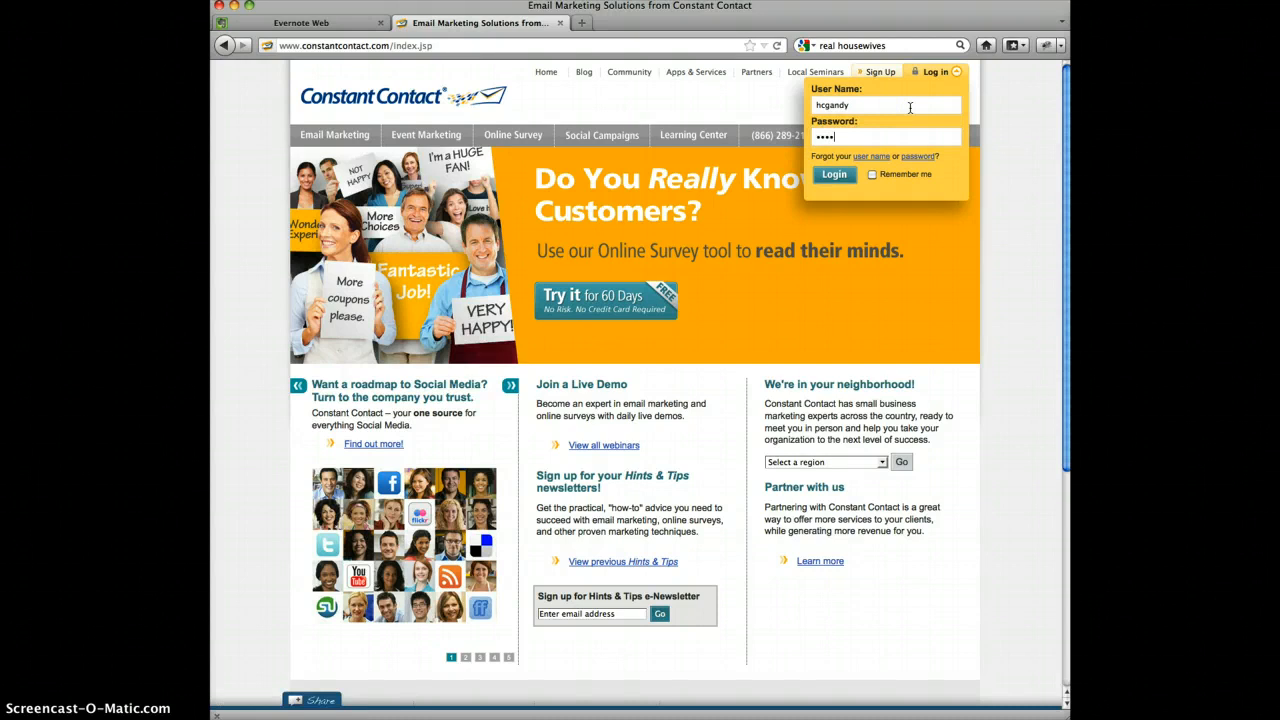
click(848, 177)
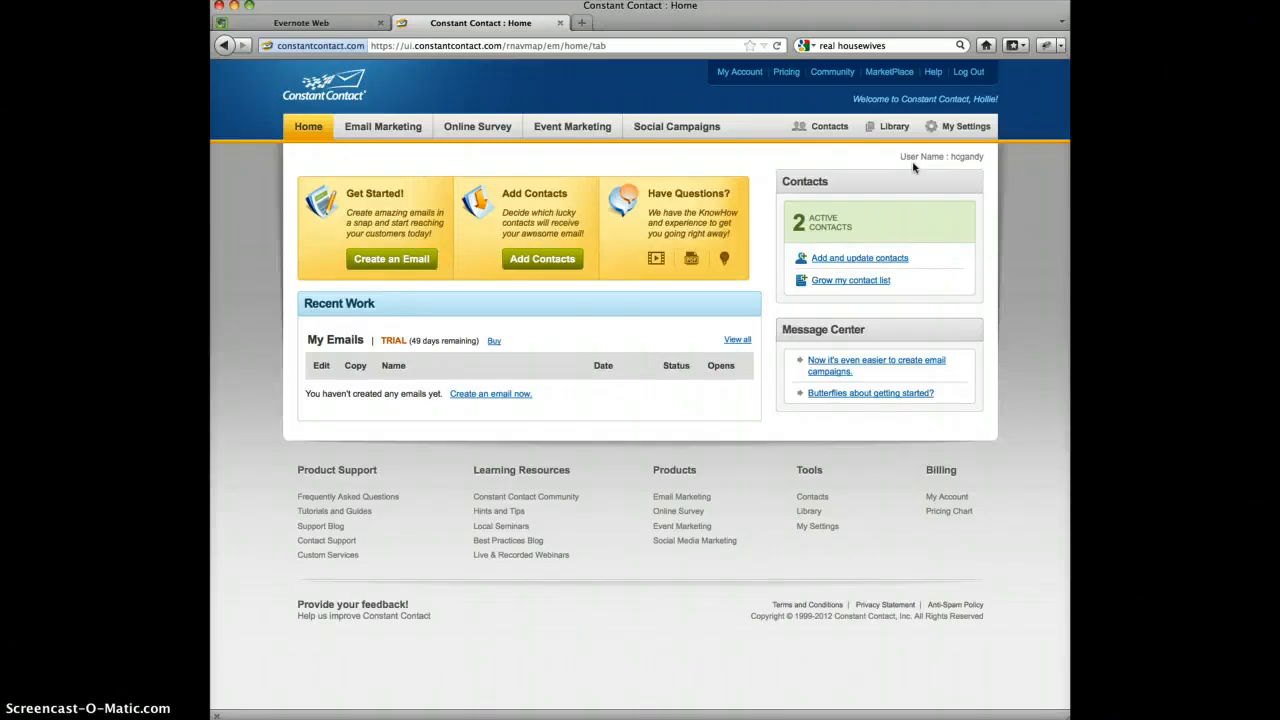
Open the Drip Marketing contact list and start adding a new contact with typed-in email and other details
click(829, 127)
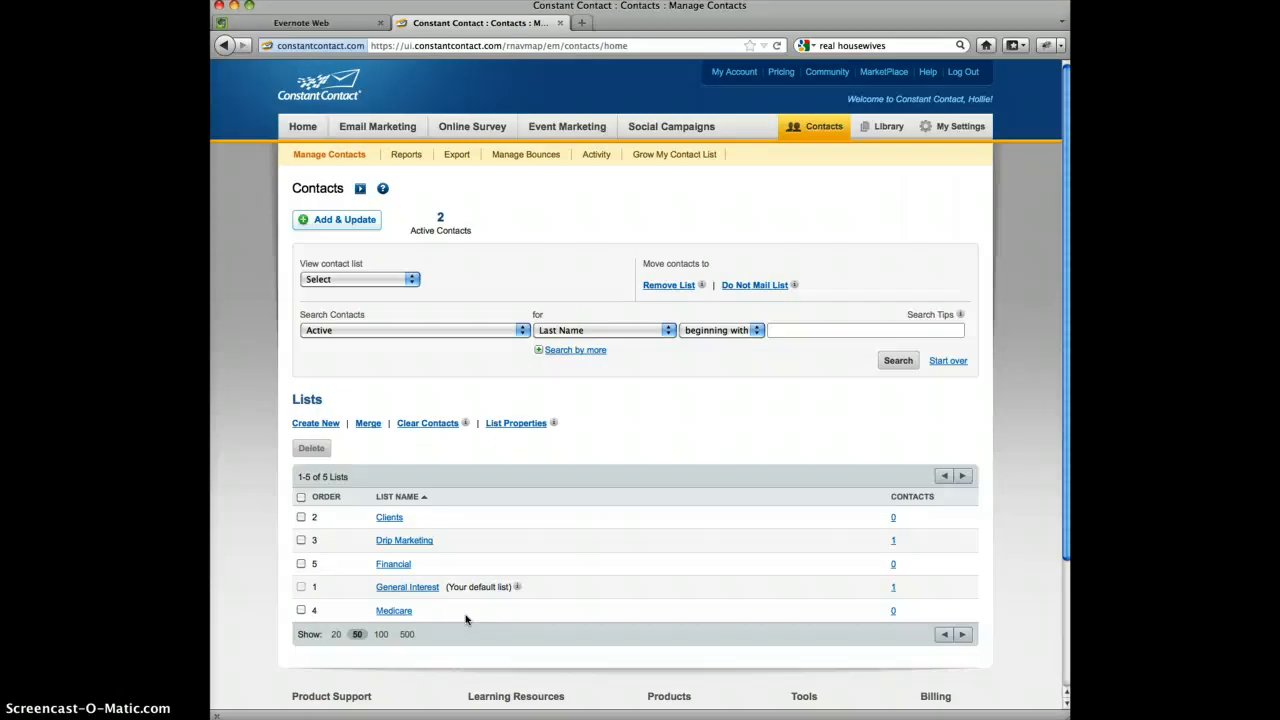
click(418, 542)
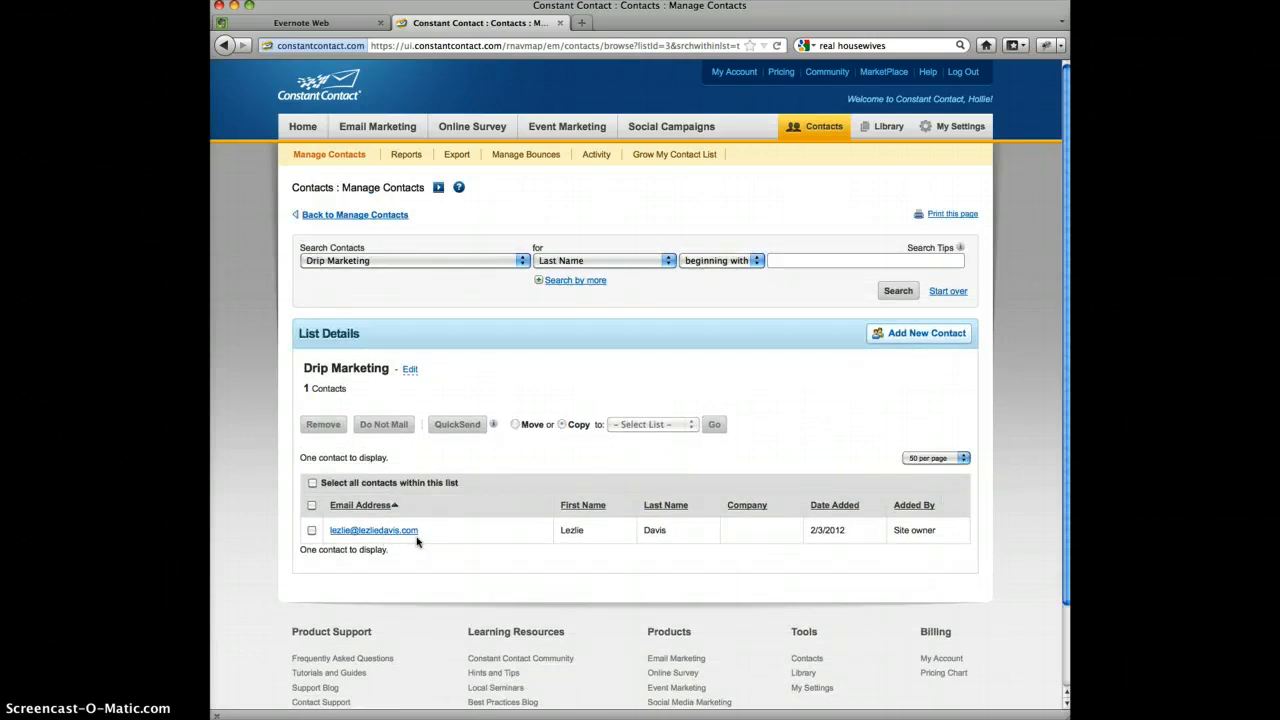
click(927, 335)
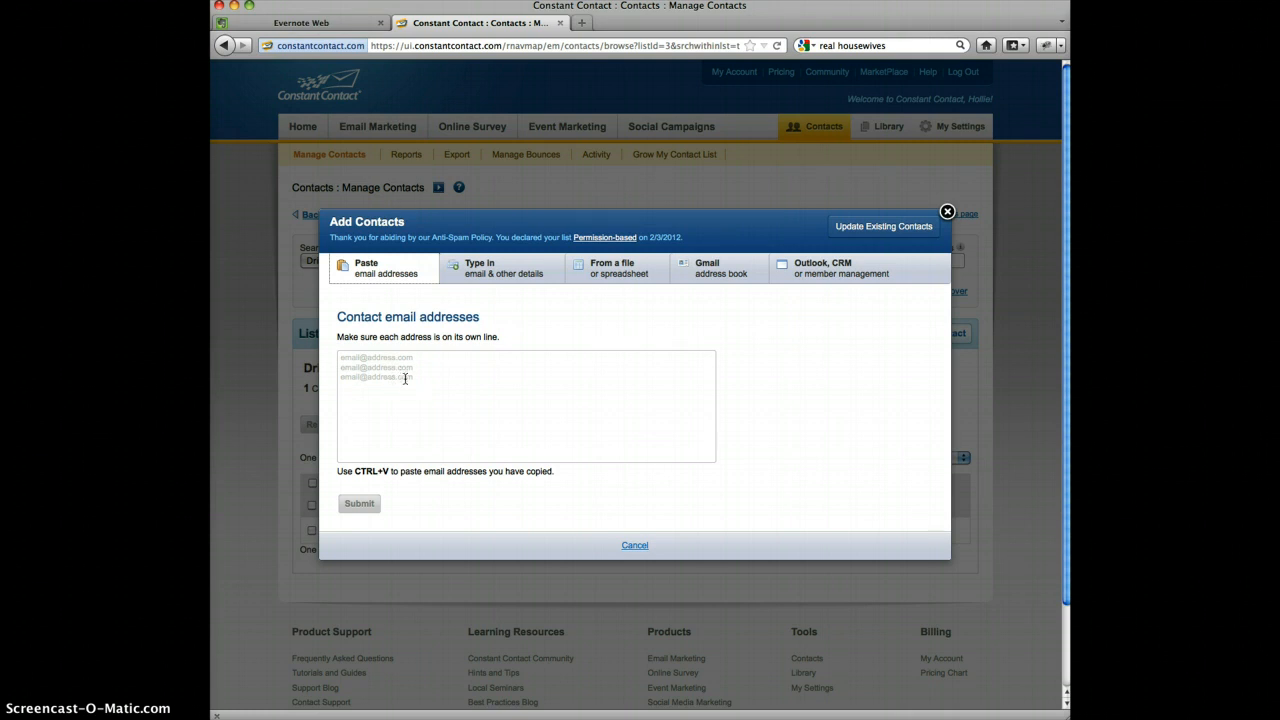
click(490, 271)
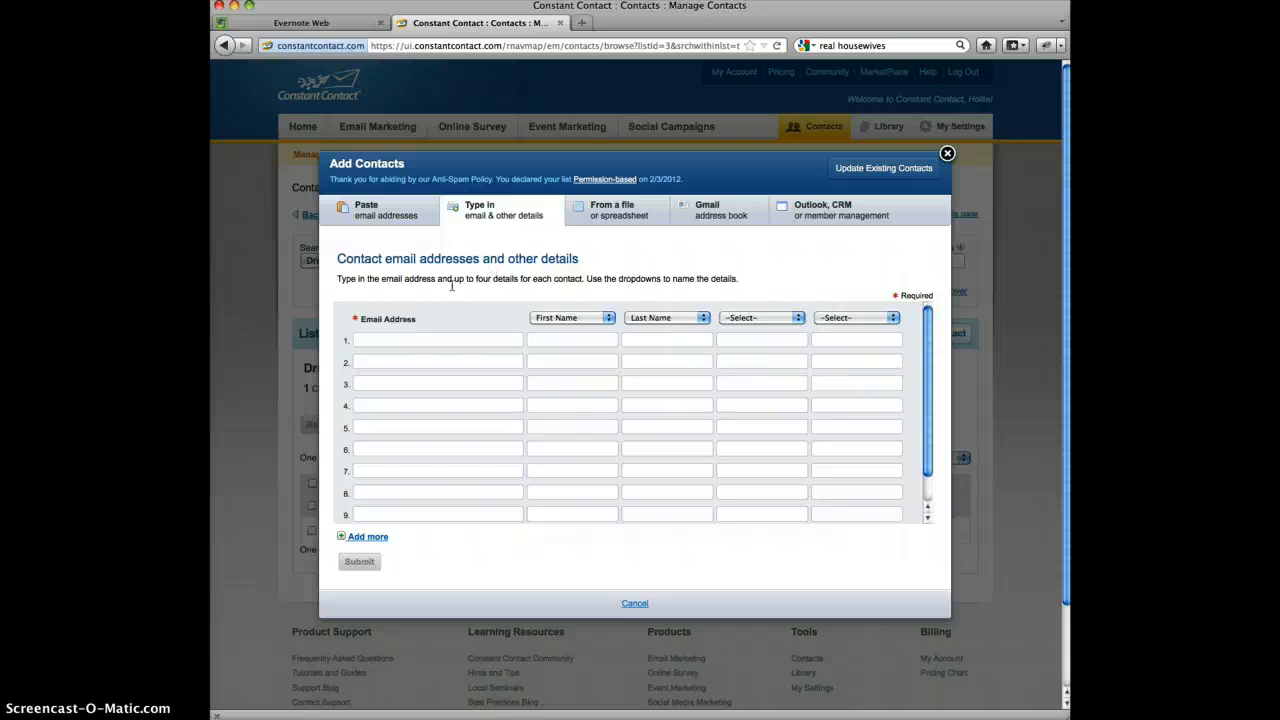
Fill in the contact's email address, first name and last name in row 1 of the contact entry table
click(404, 341)
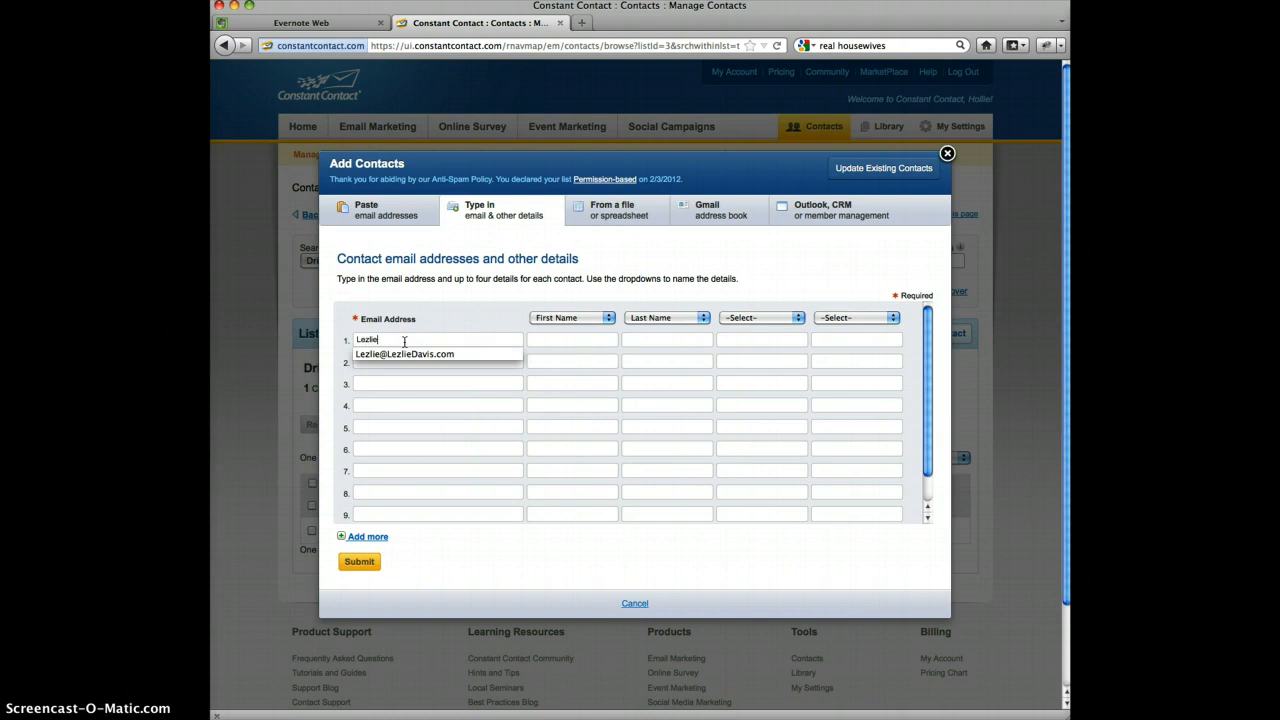
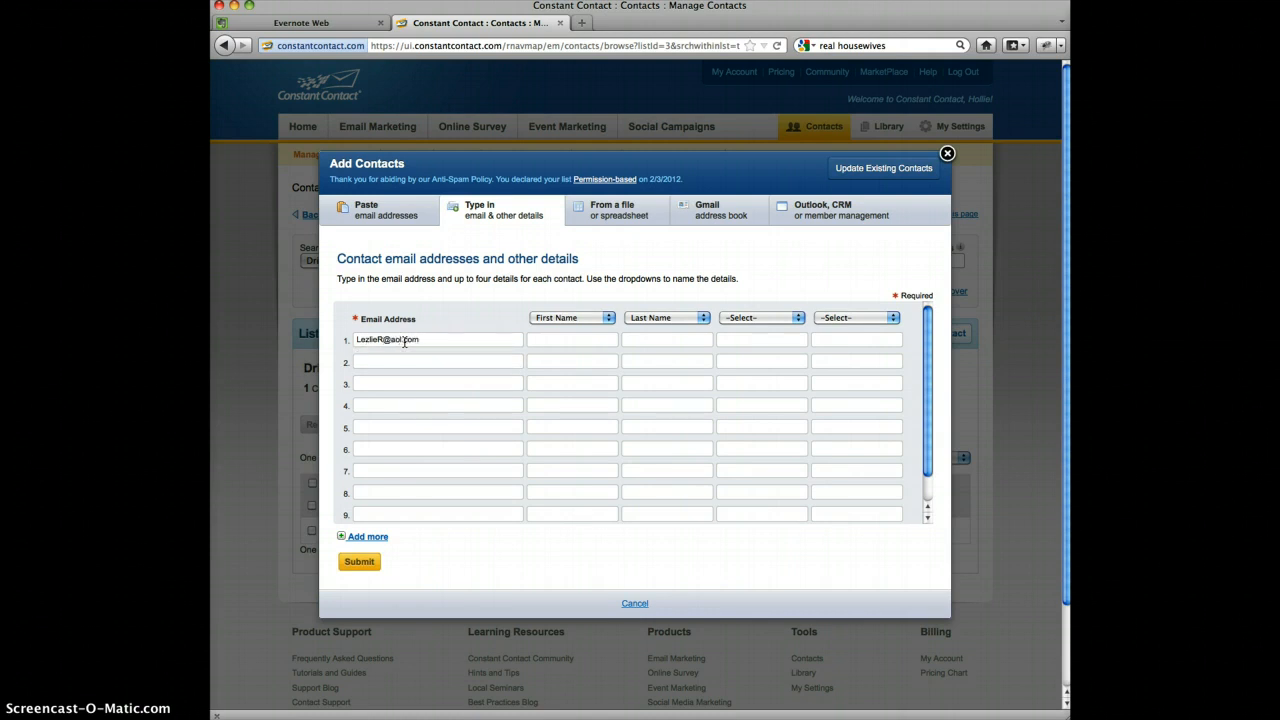
key(Tab)
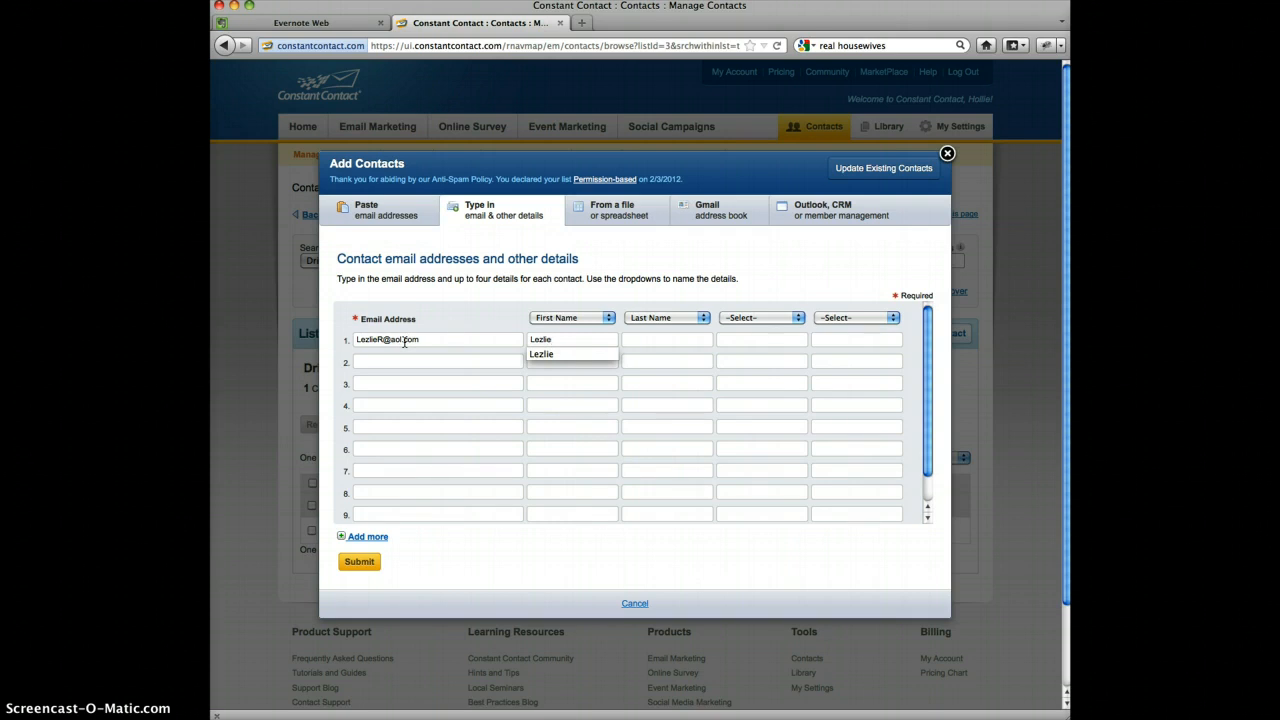
key(Tab)
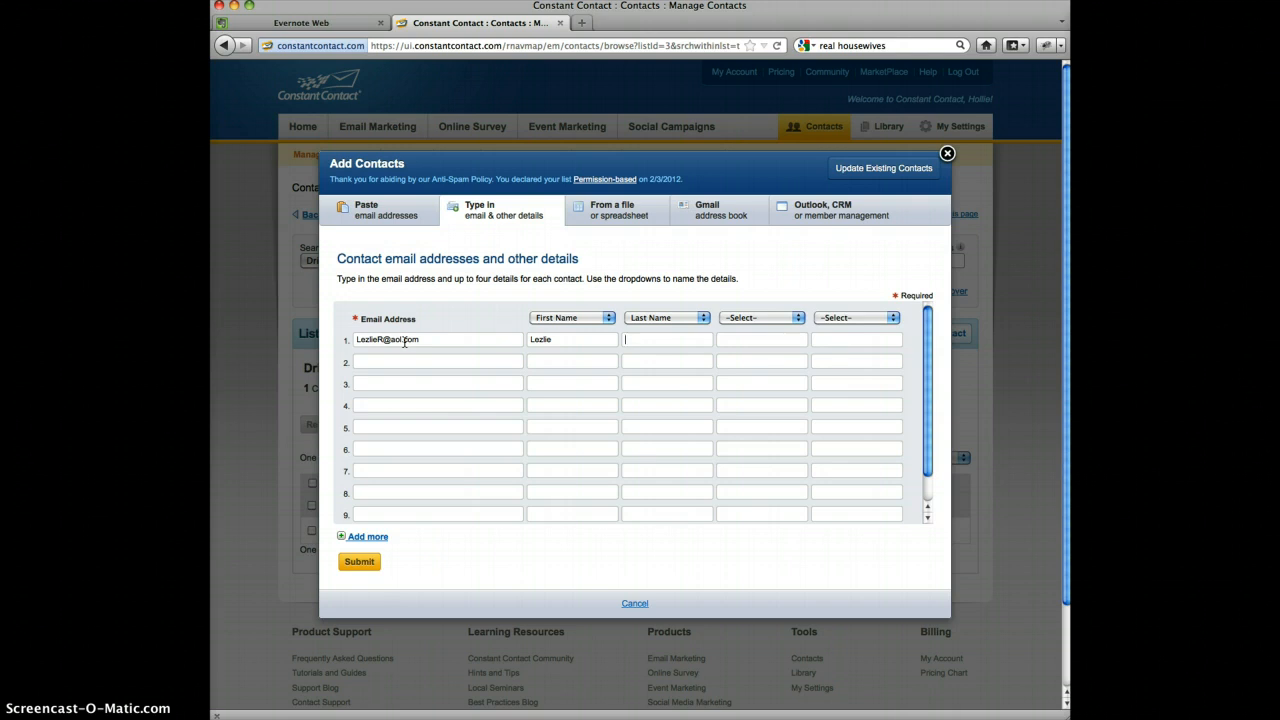
key(Tab)
Label the third detail column Custom Field 1 and enter "Farm and Ranch 2011" for the contact
click(799, 319)
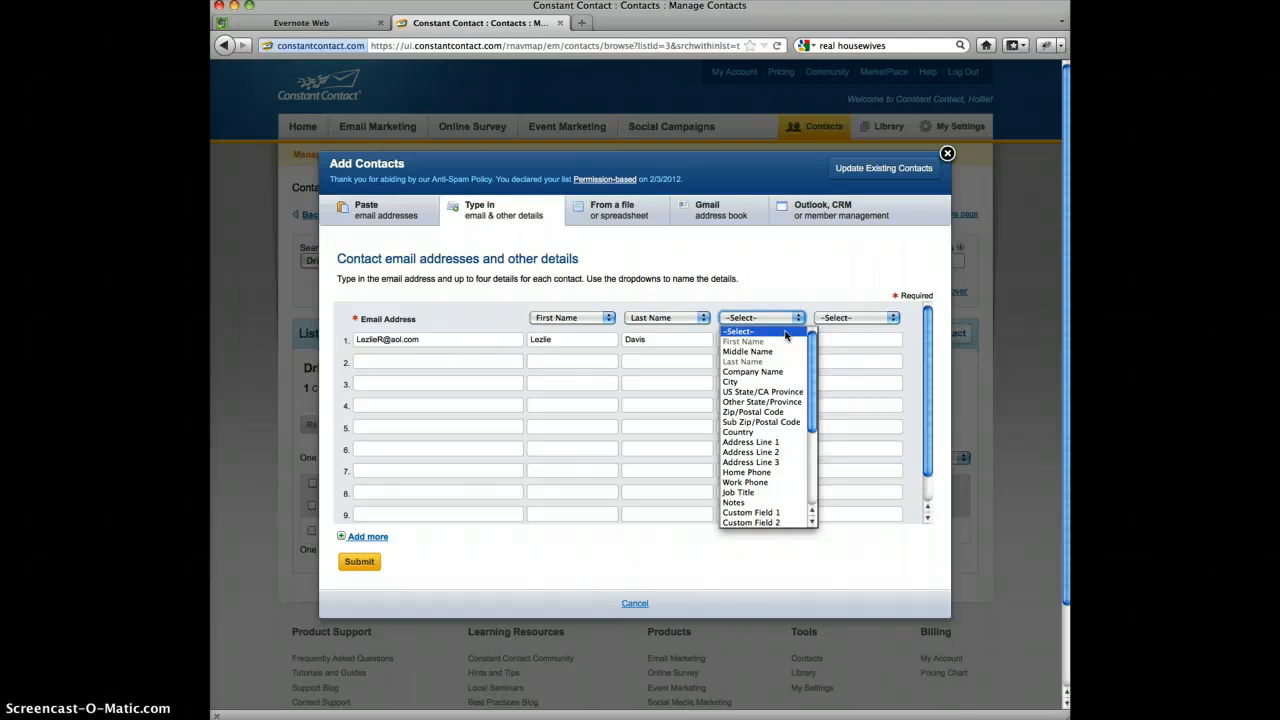
click(745, 513)
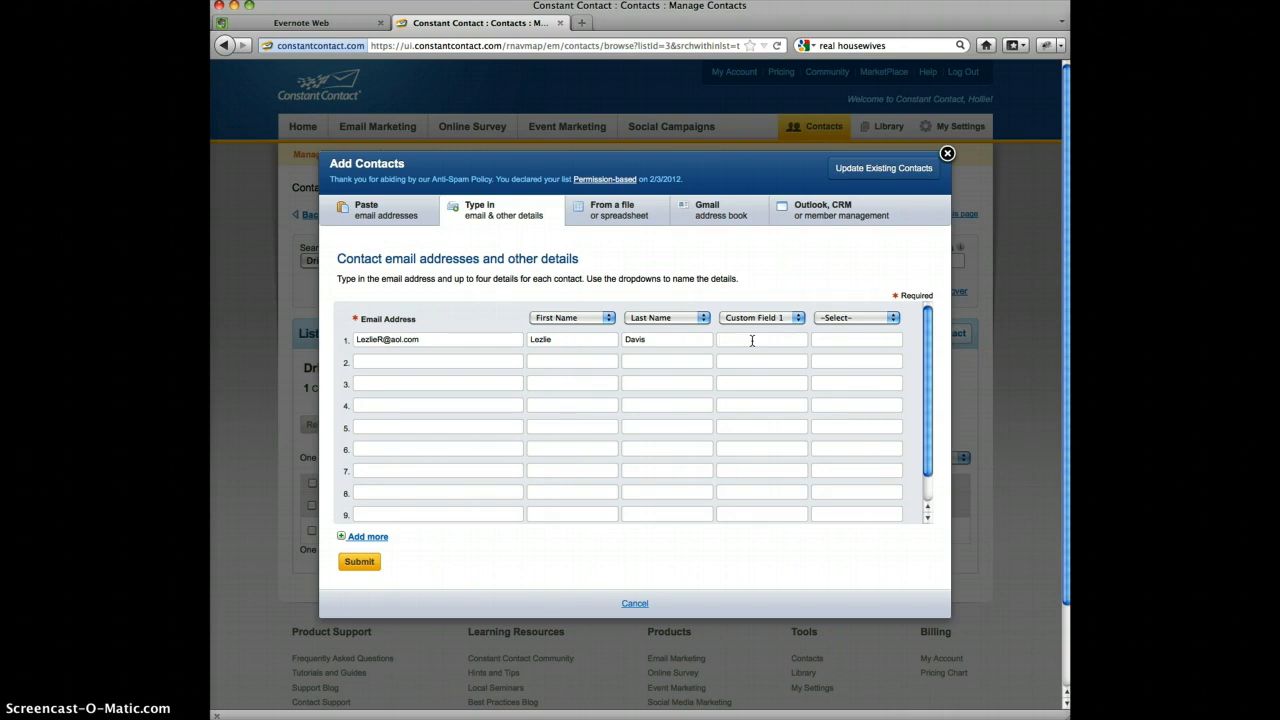
text(Farm and Ra)
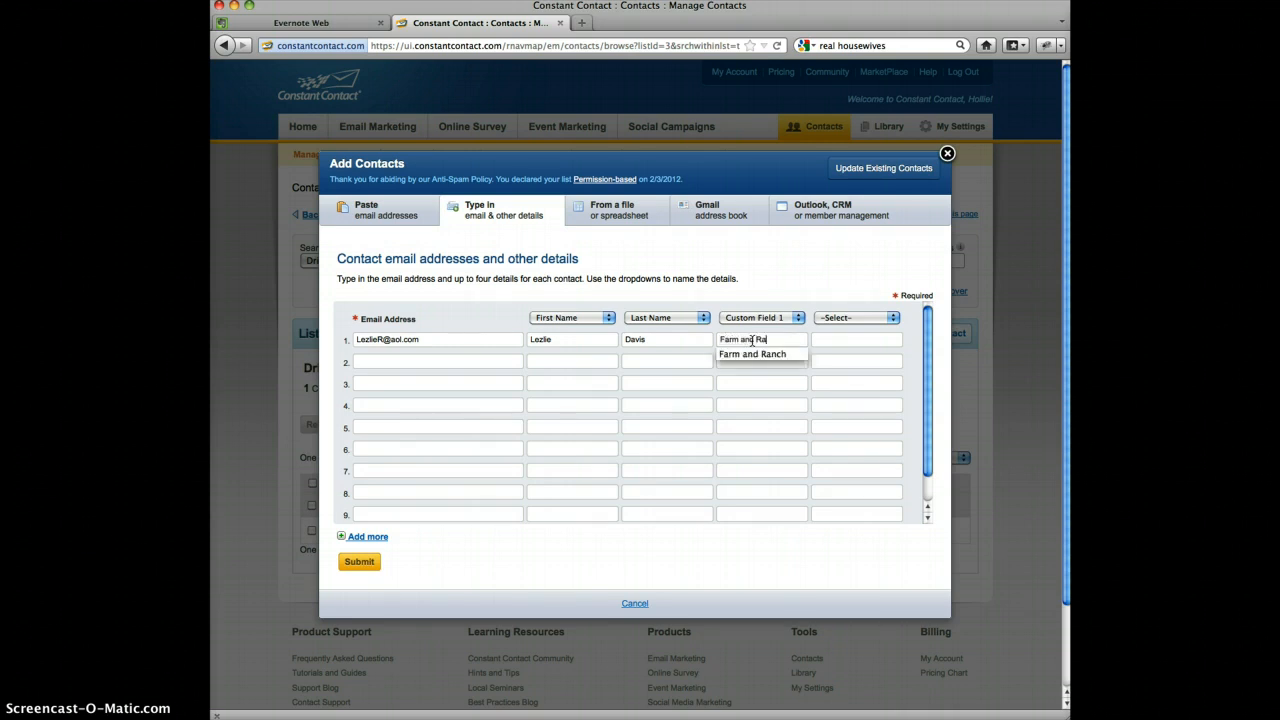
text(nch 2011)
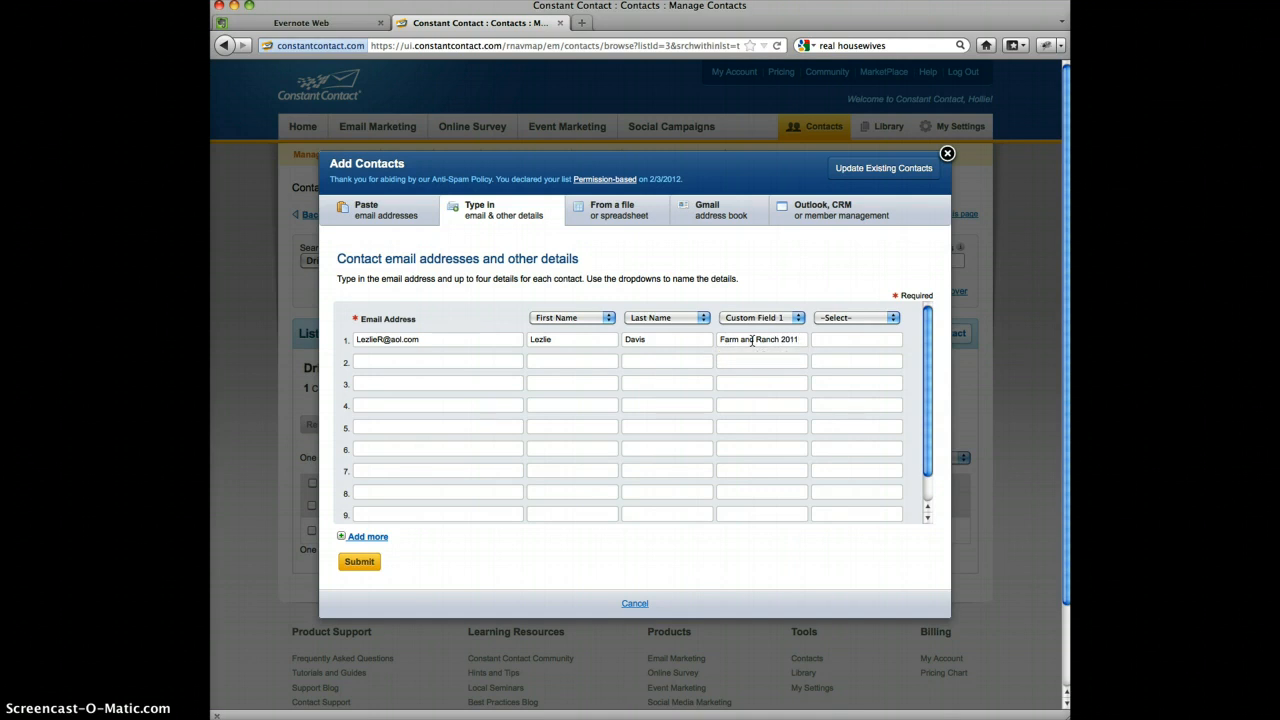
Look at the option to import contacts from a file, discarding the unsaved entry, and return to typed entry
click(611, 212)
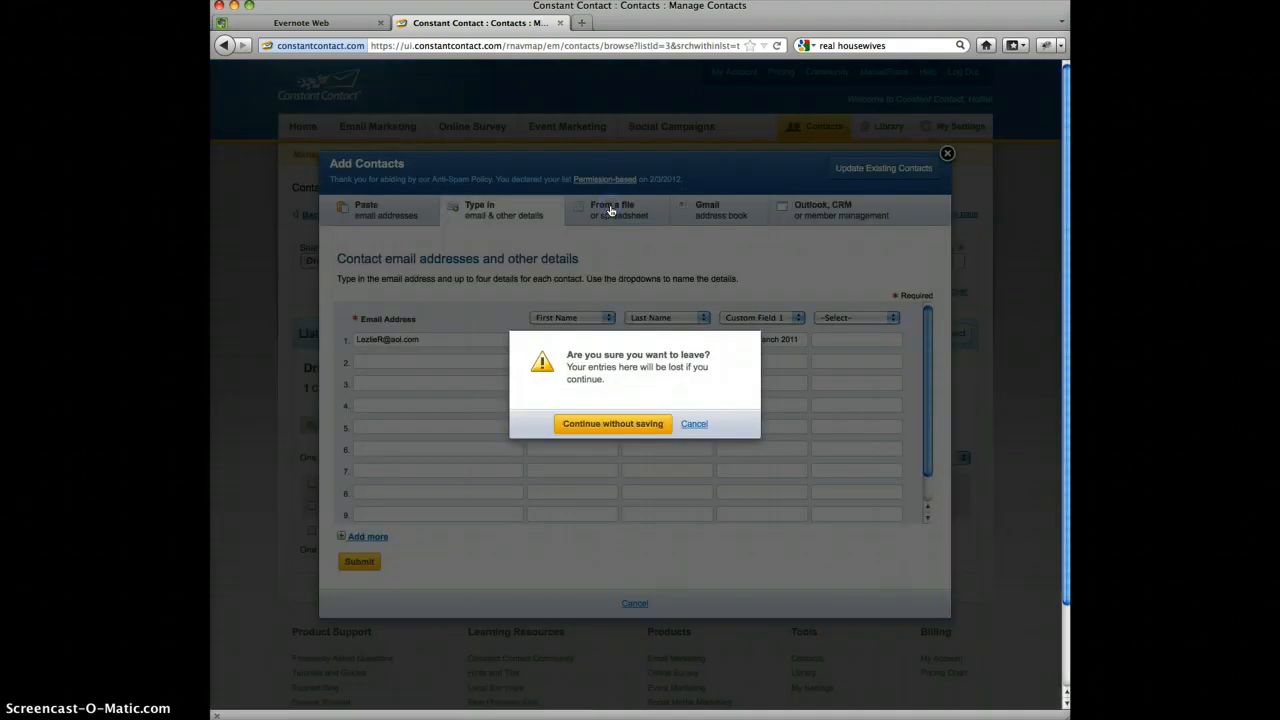
click(610, 426)
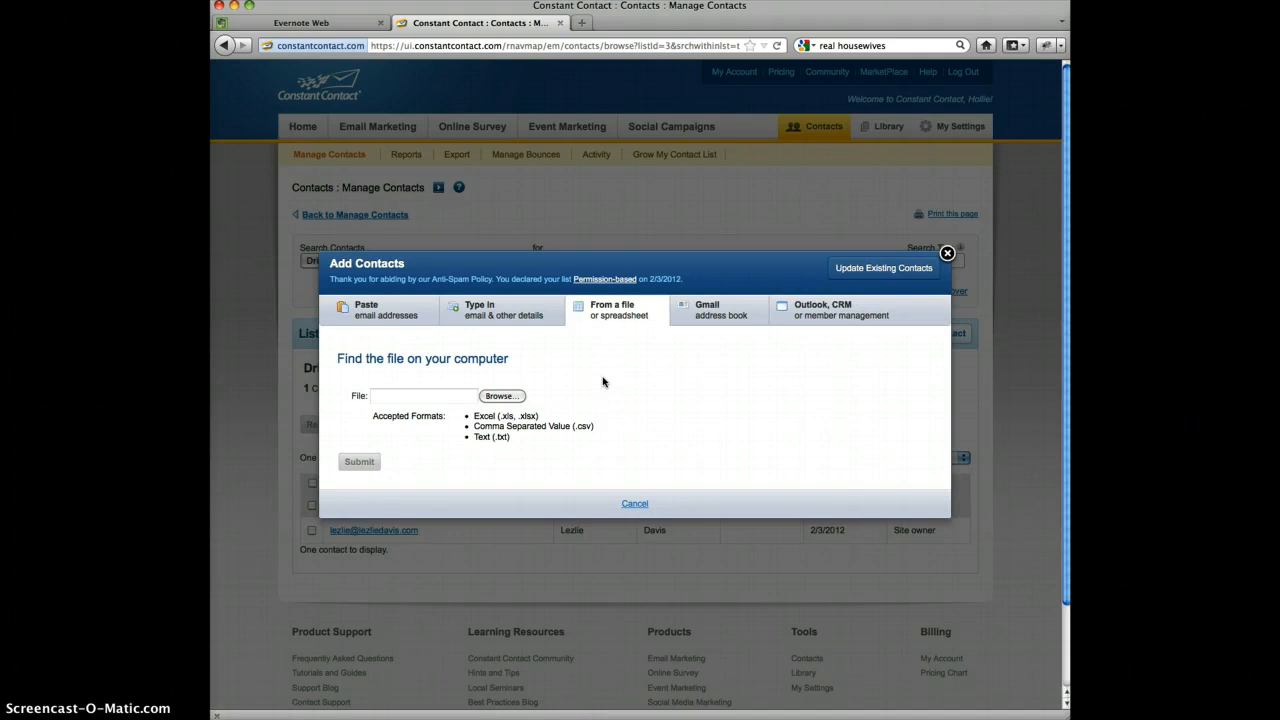
click(500, 310)
Enter the contact's email address, first name and last name in the empty row 1
click(441, 340)
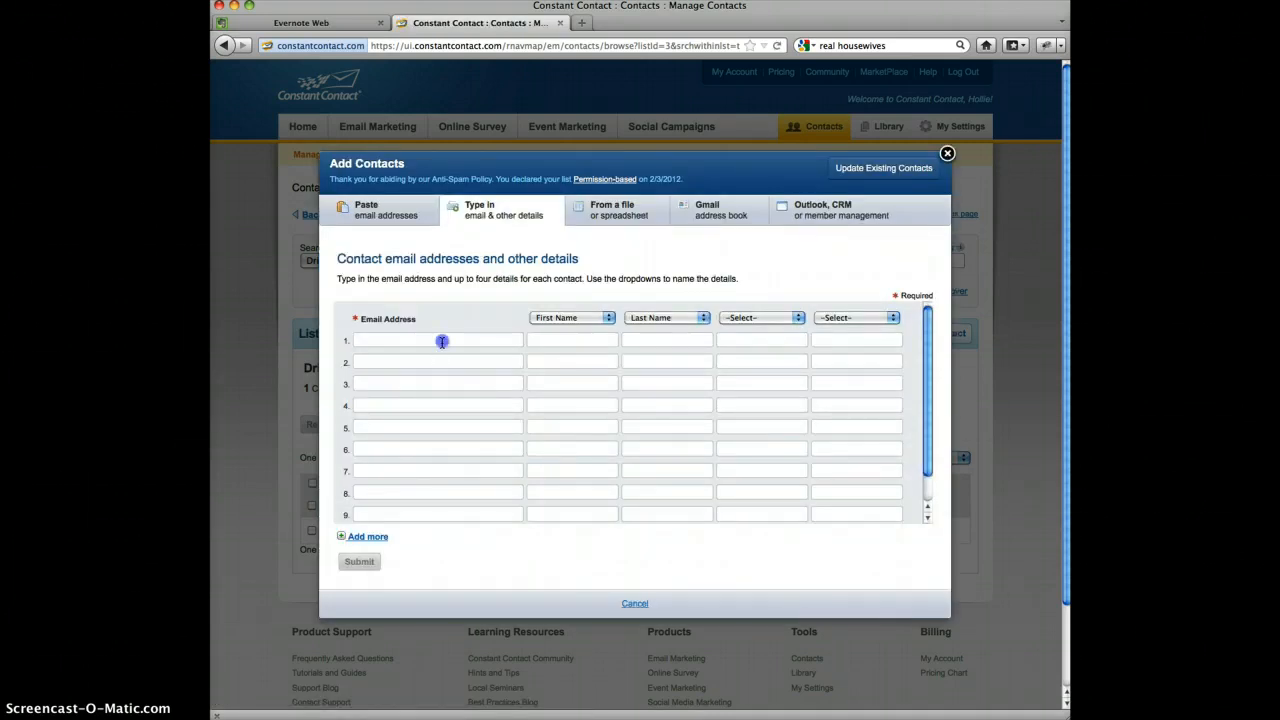
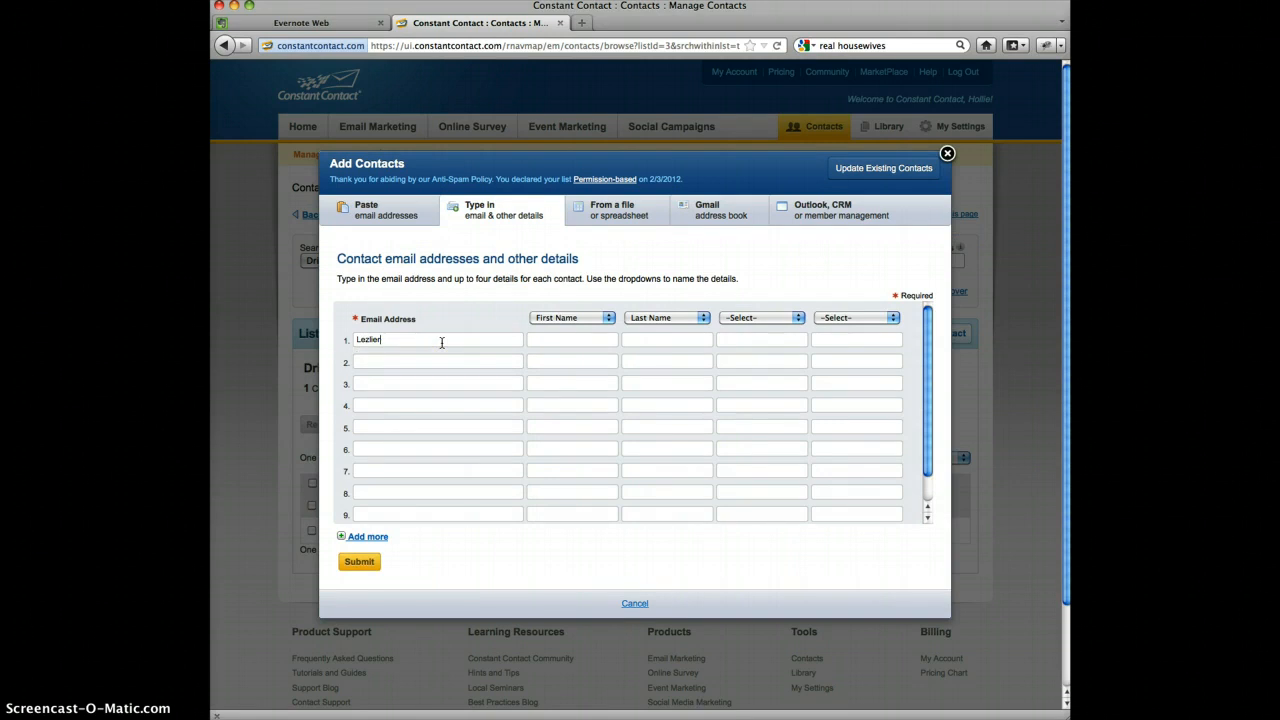
key(Tab)
key(Tab)
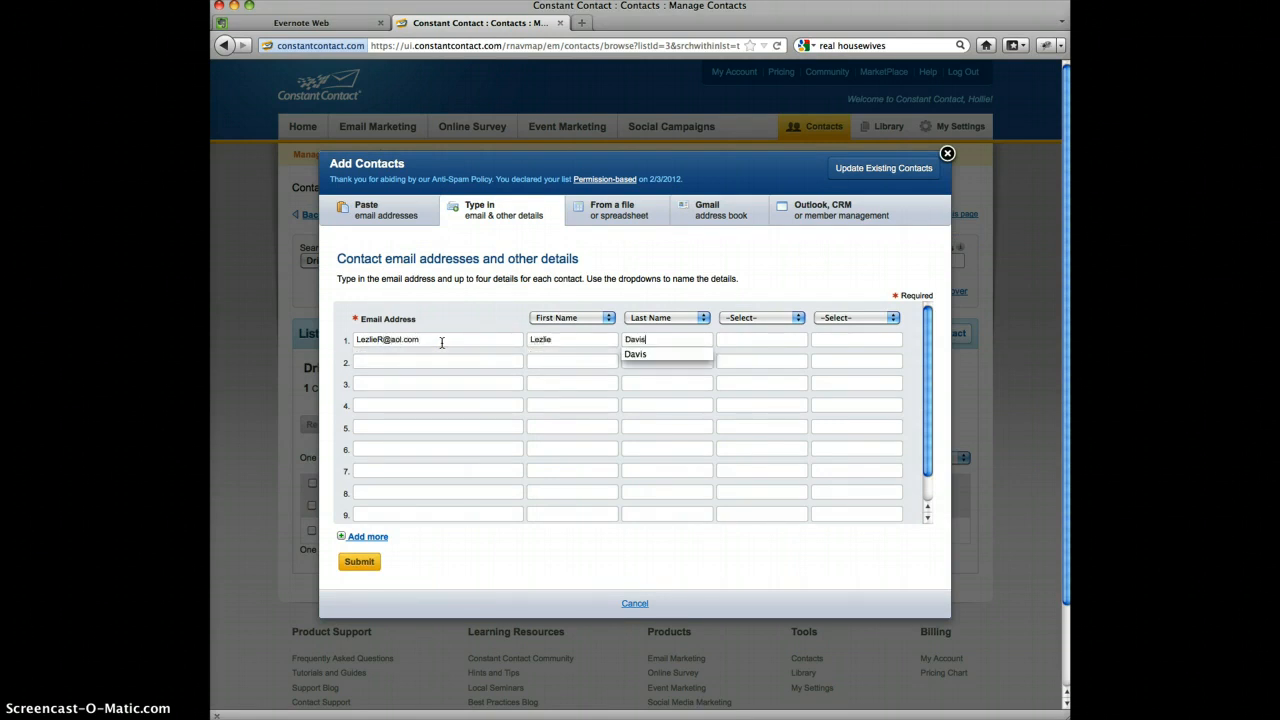
key(Tab)
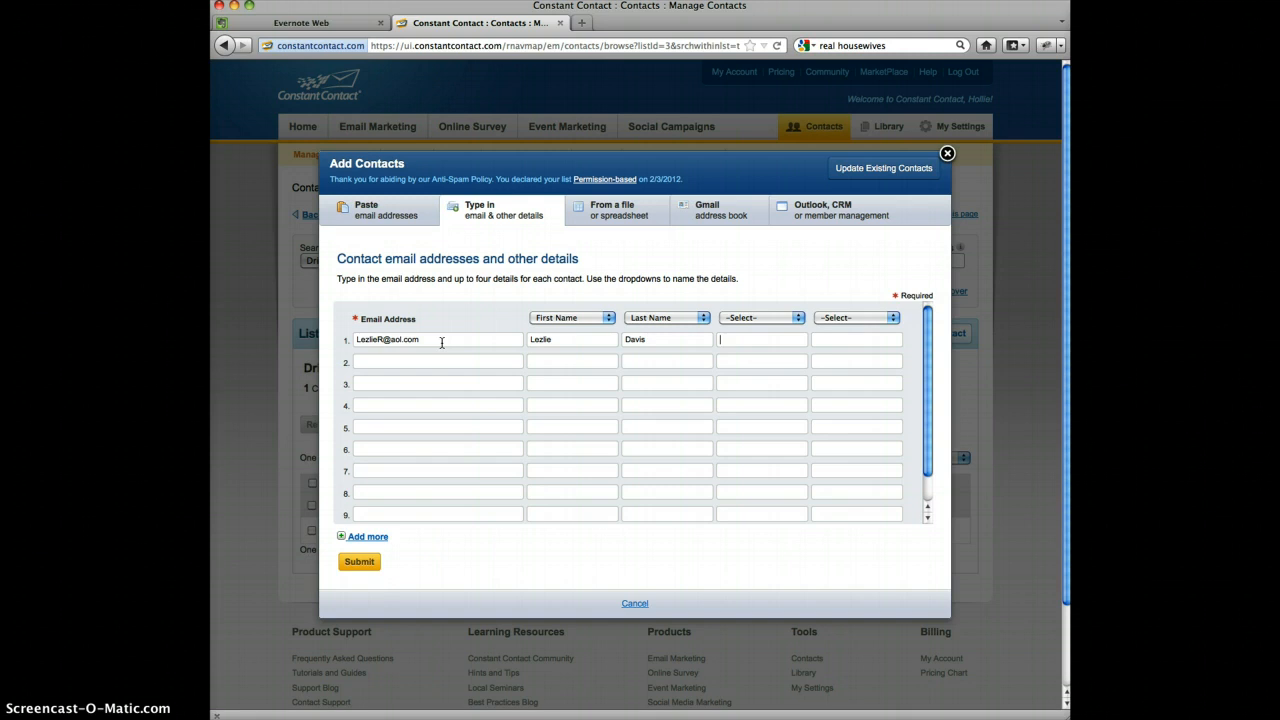
Enter "Farm and Ranch 2011" as the contact's third detail and try to submit the contact
text(Farm)
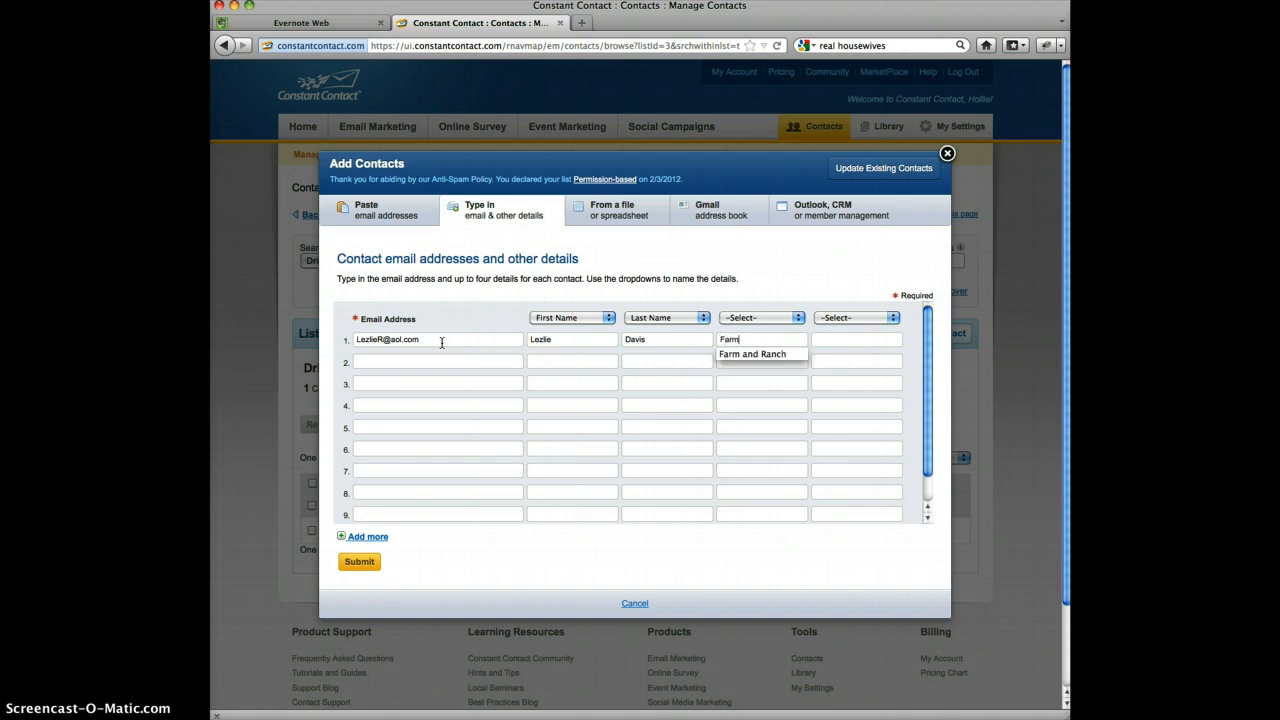
text( and Ranch 2011)
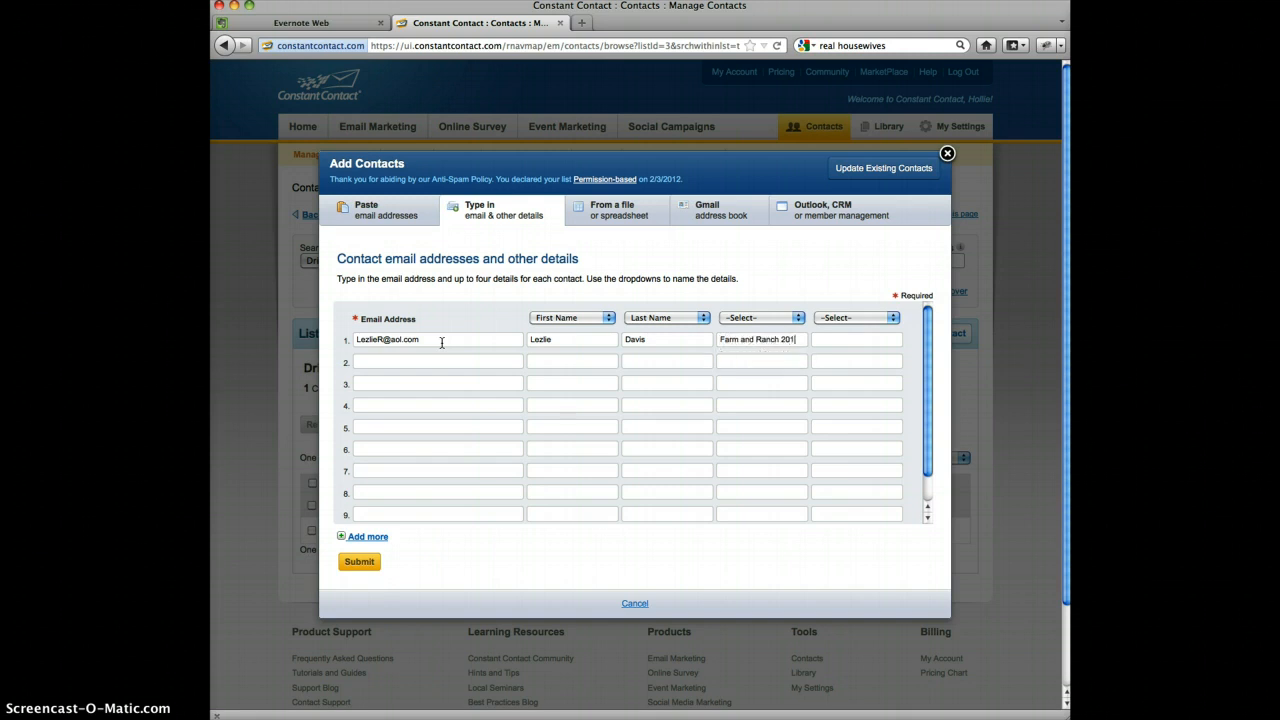
click(358, 562)
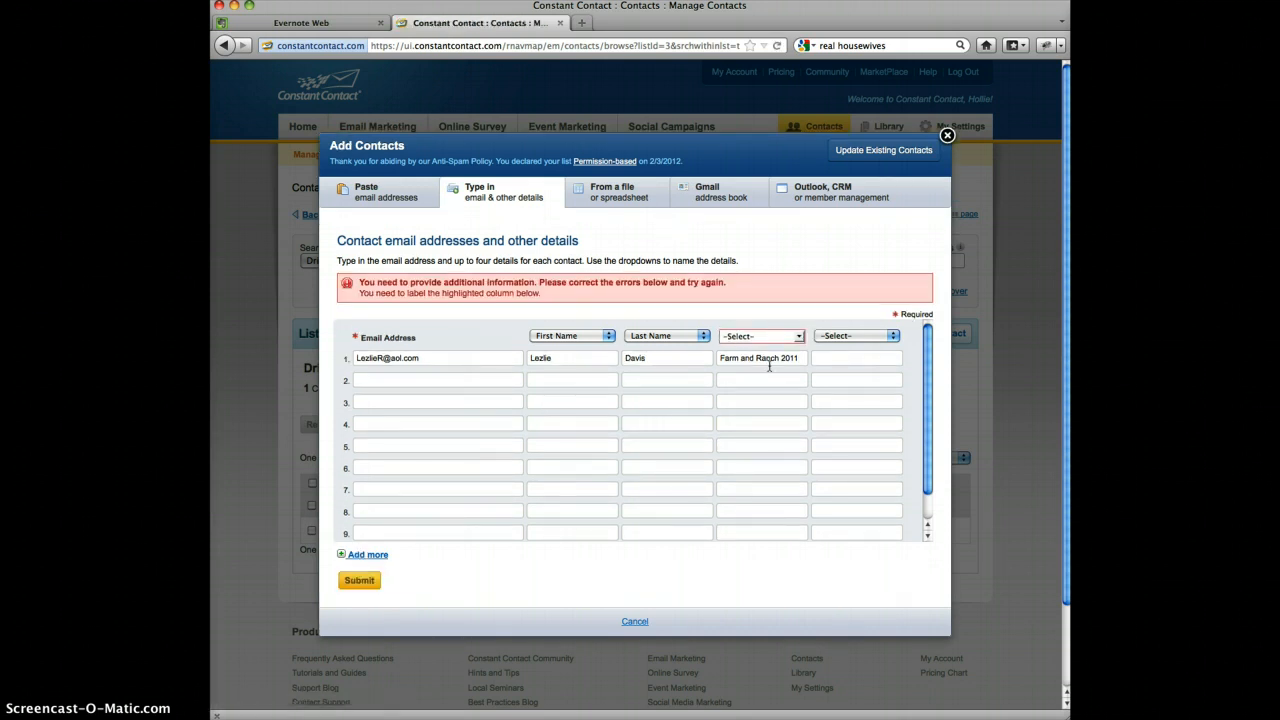
Label the third detail column Custom Field 1, submit the contact to the Drip Marketing list and finish adding
click(798, 336)
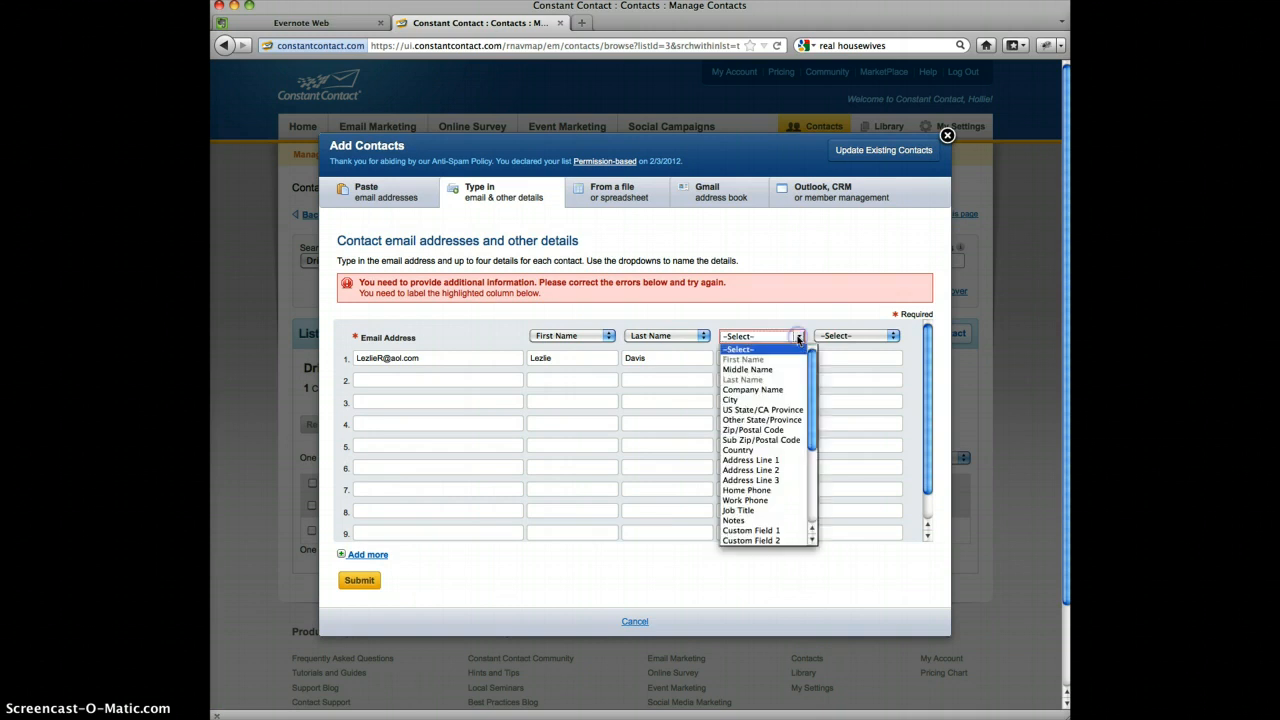
click(751, 530)
click(361, 583)
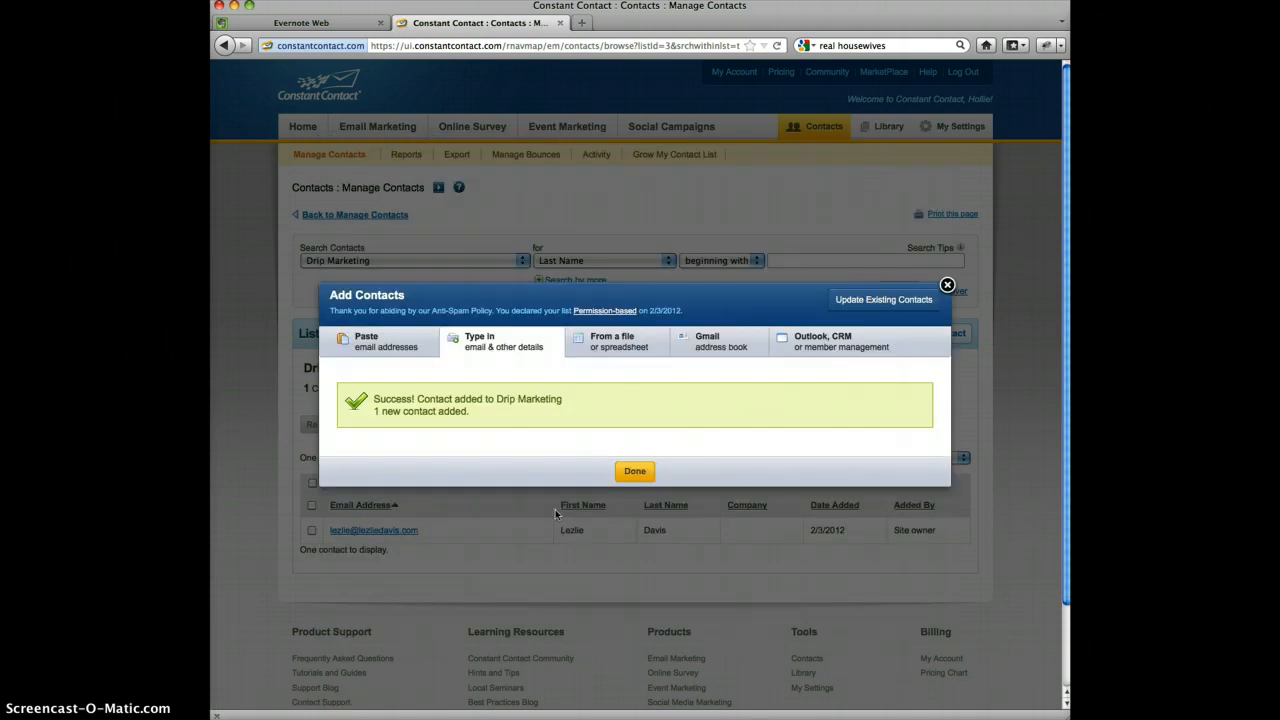
click(635, 471)
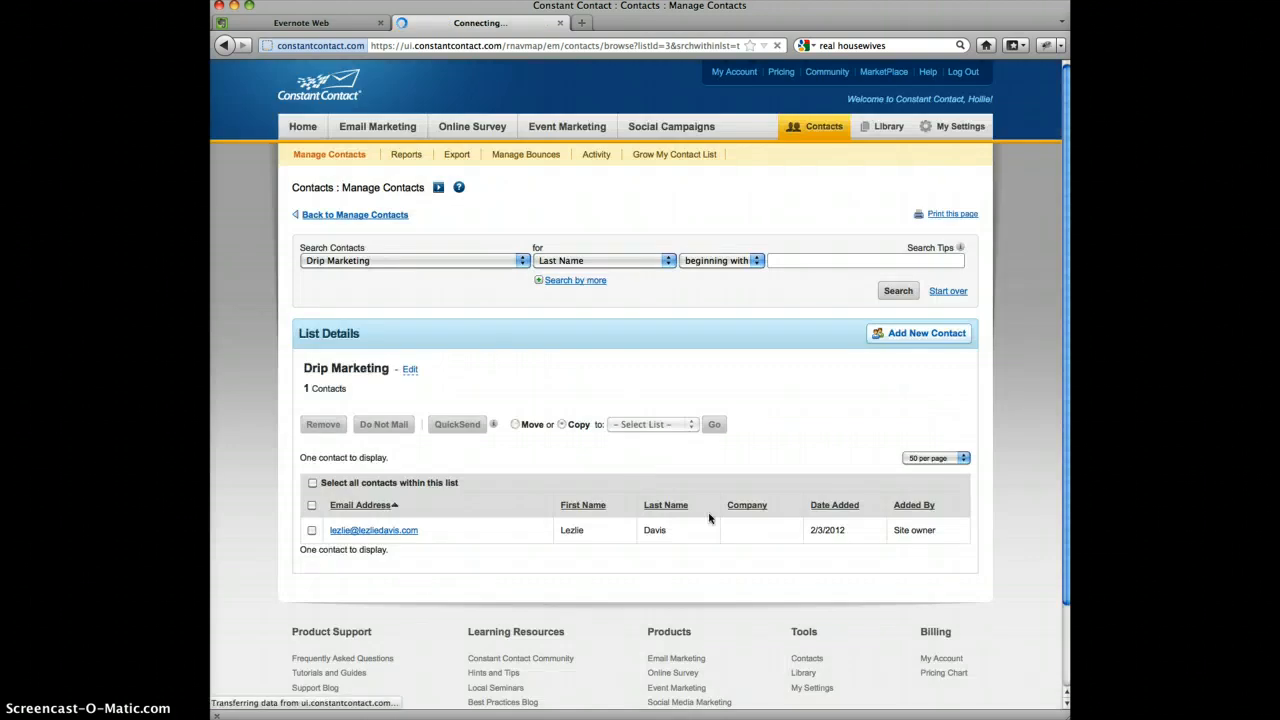